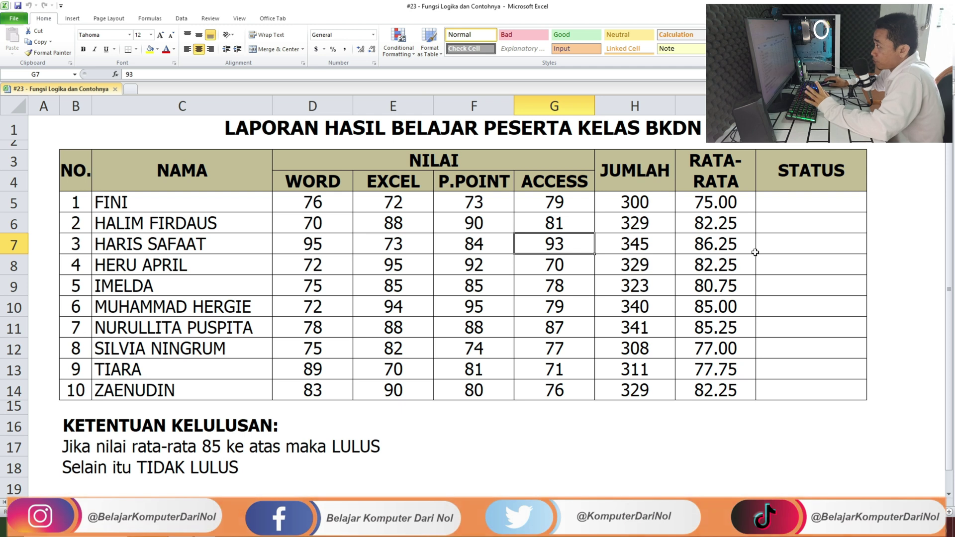
Select J5, the first empty cell under STATUS on the IF TUNGGAL sheet.
{"action": "left_click", "coordinate": [789, 204]}
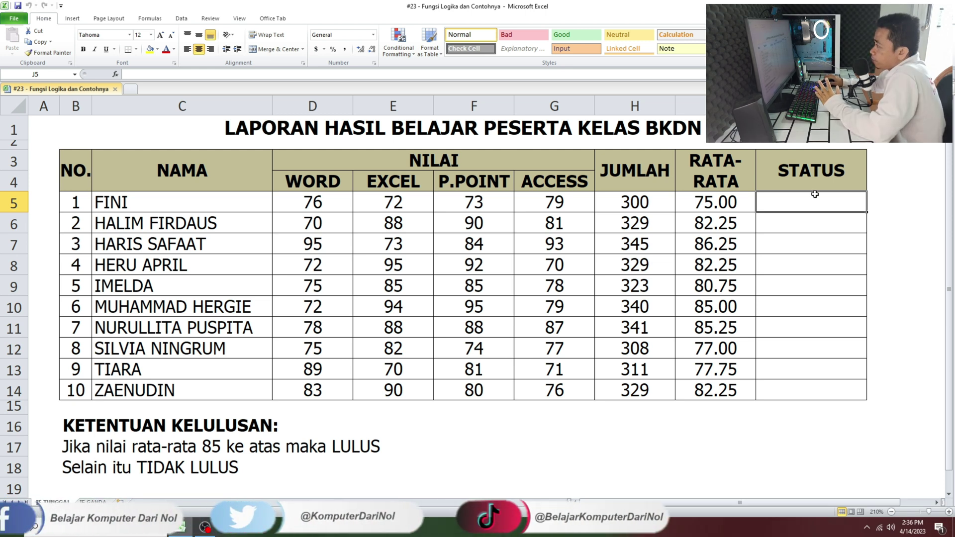
{"action": "left_click_drag", "start_coordinate": [813, 173], "coordinate": [809, 403]}
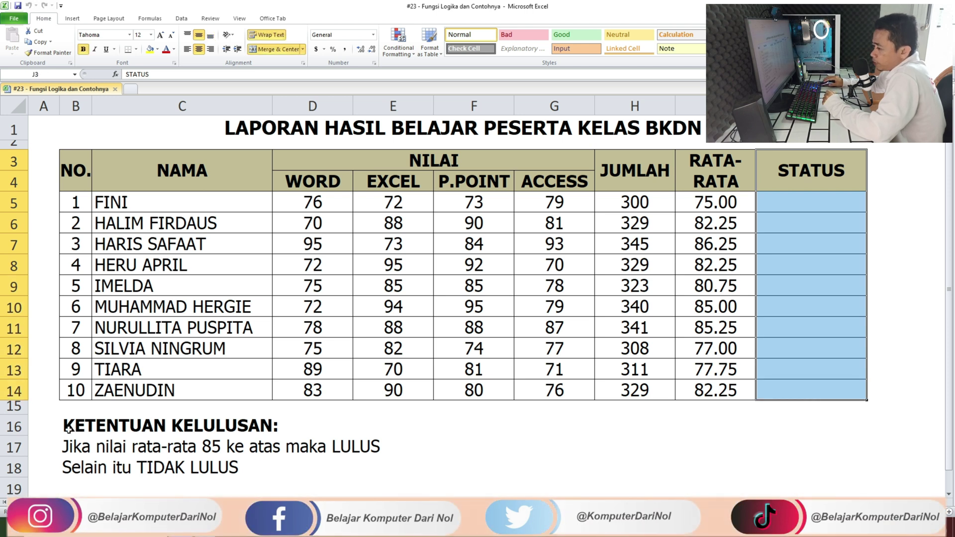
{"action": "left_click_drag", "start_coordinate": [63, 451], "coordinate": [348, 468]}
{"action": "left_click", "coordinate": [512, 445]}
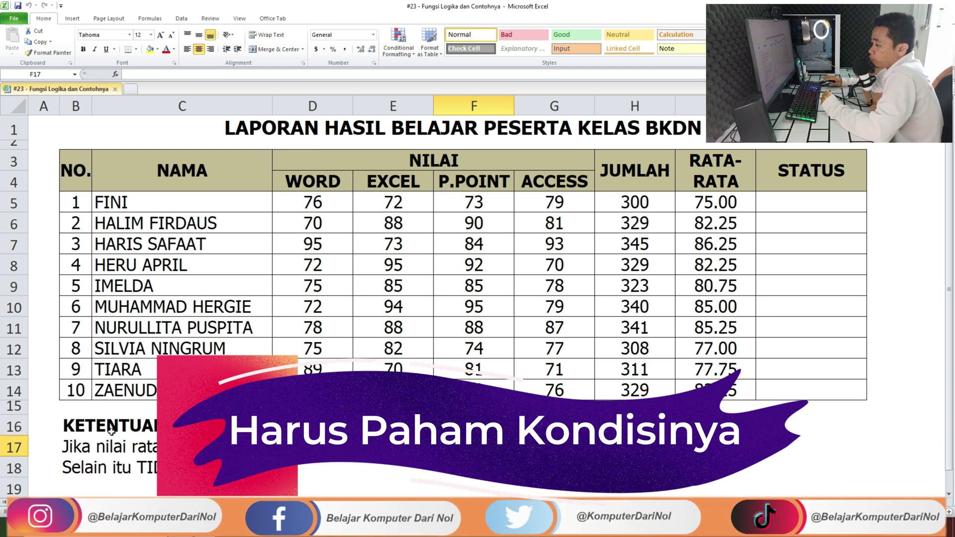
{"action": "left_click", "coordinate": [61, 449]}
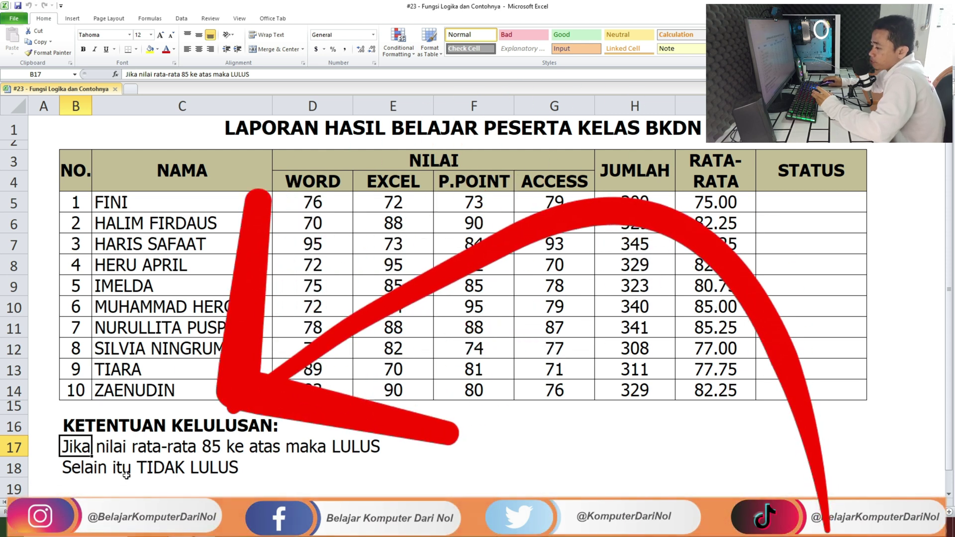
{"action": "left_click", "coordinate": [719, 171]}
{"action": "left_click_drag", "start_coordinate": [716, 202], "coordinate": [716, 369]}
{"action": "left_click", "coordinate": [742, 203]}
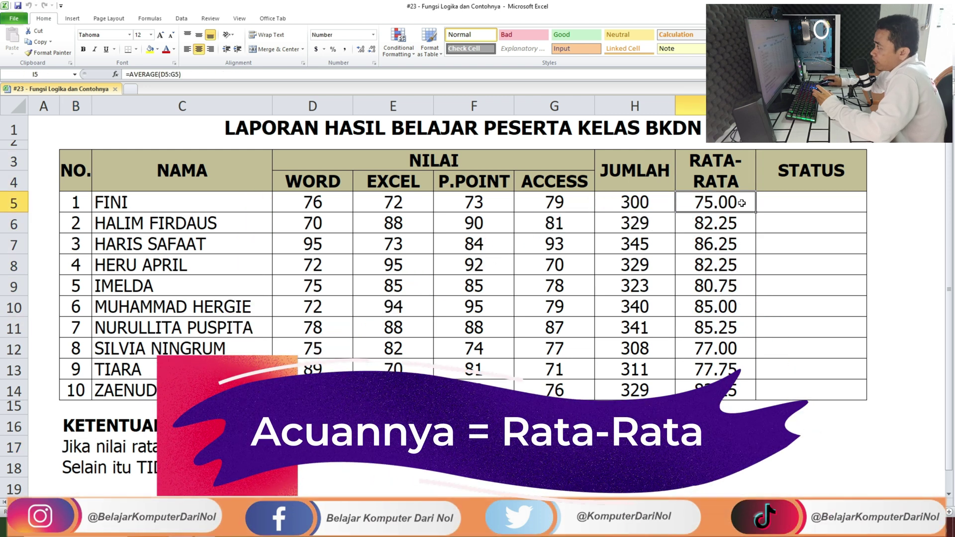
{"action": "left_click", "coordinate": [787, 198]}
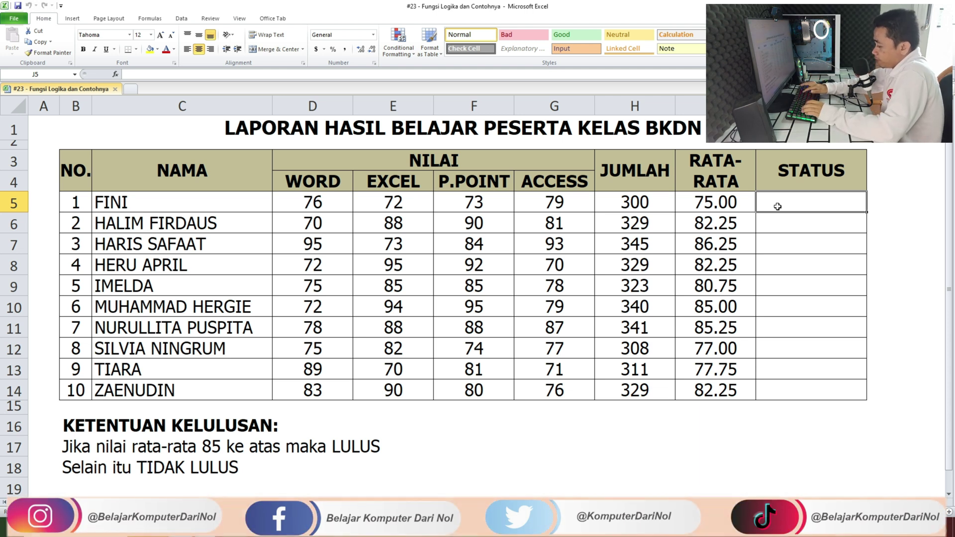
Begin J5's formula as =IF(I5>=85, testing the first student's average against 85.
{"action": "type", "text": "=IF"}
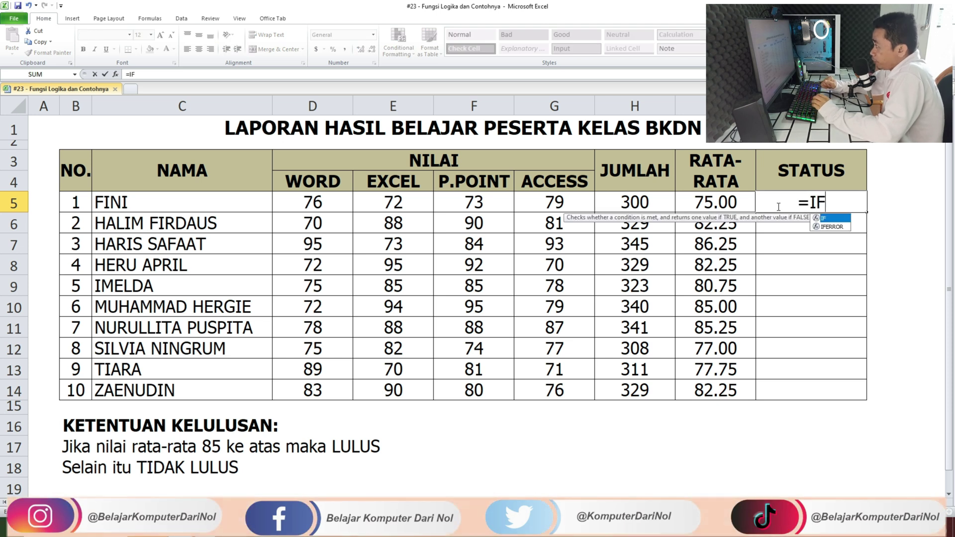
{"action": "type", "text": "("}
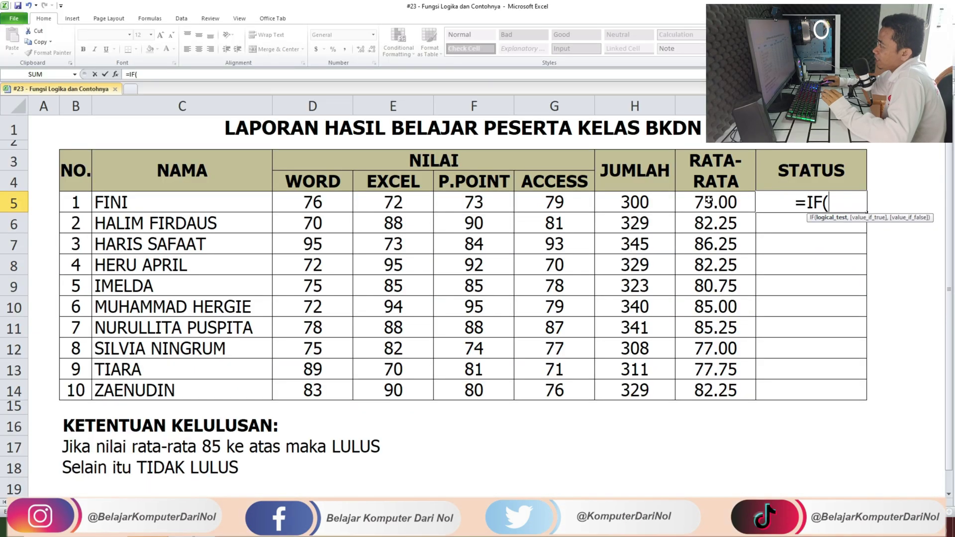
{"action": "left_click", "coordinate": [714, 196]}
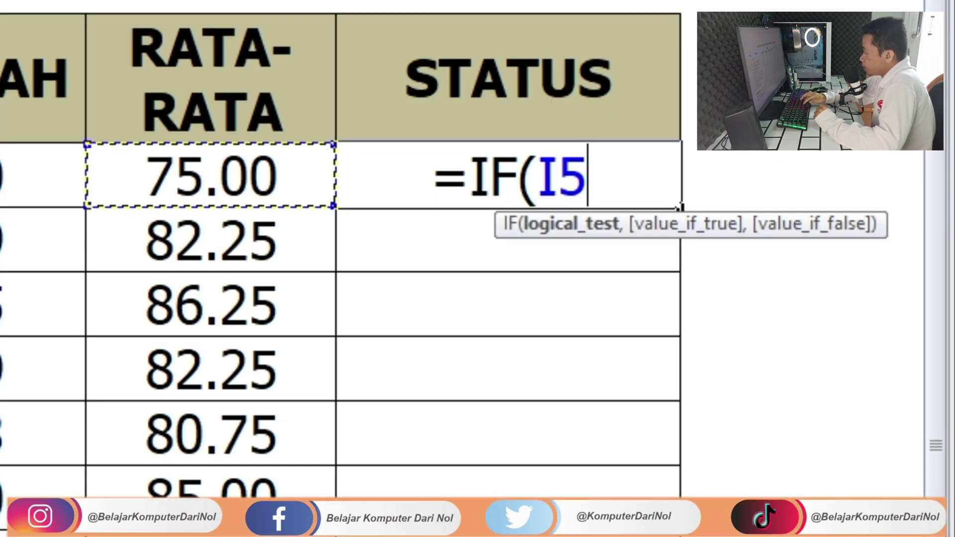
{"action": "type", "text": ">="}
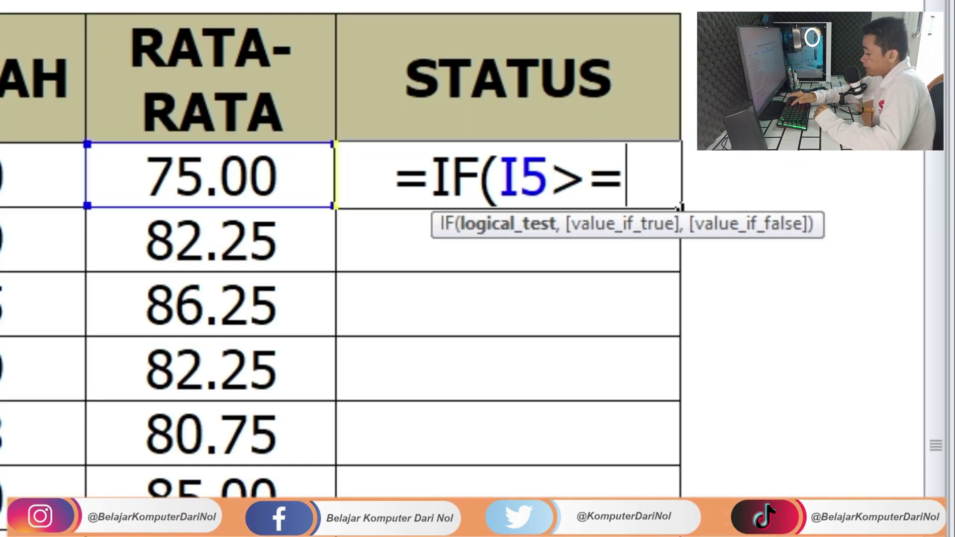
{"action": "type", "text": "85"}
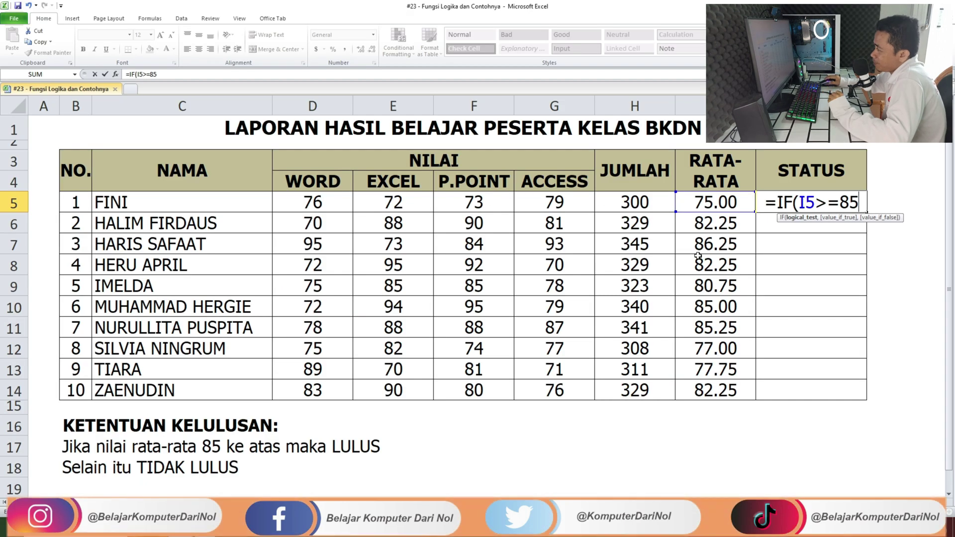
{"action": "left_click", "coordinate": [818, 202]}
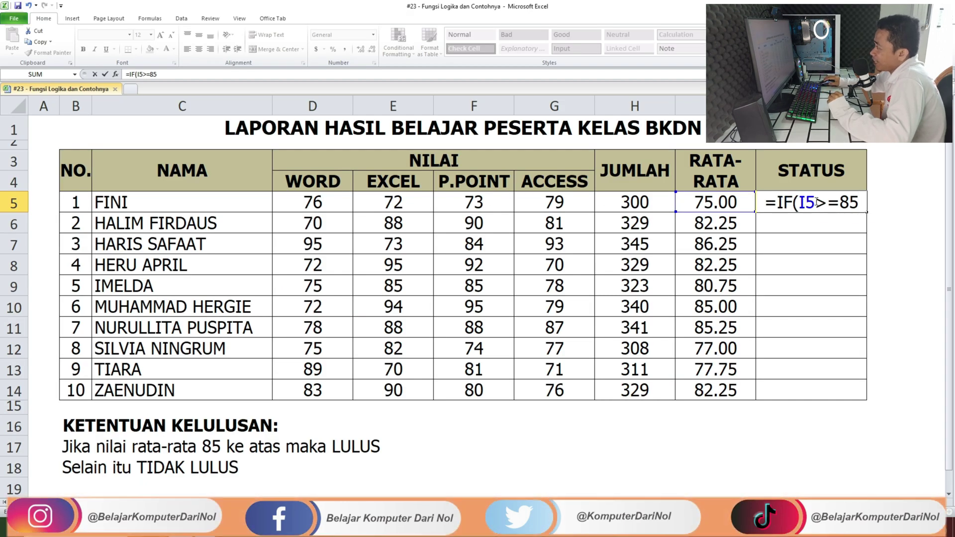
Add "LULUS" as the true result after the I5>=85 condition.
{"action": "left_click", "coordinate": [800, 202]}
{"action": "left_click", "coordinate": [838, 205]}
{"action": "left_click", "coordinate": [846, 205]}
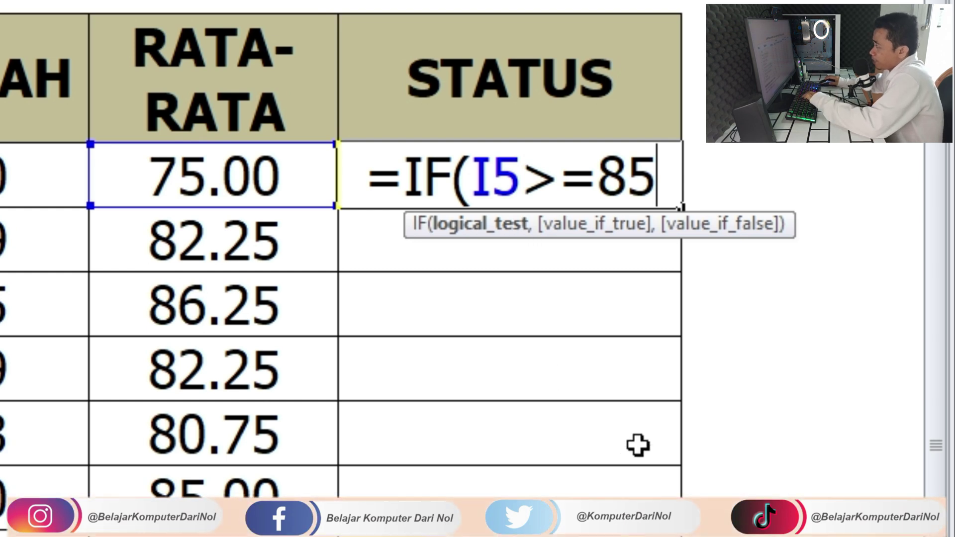
{"action": "type", "text": ","}
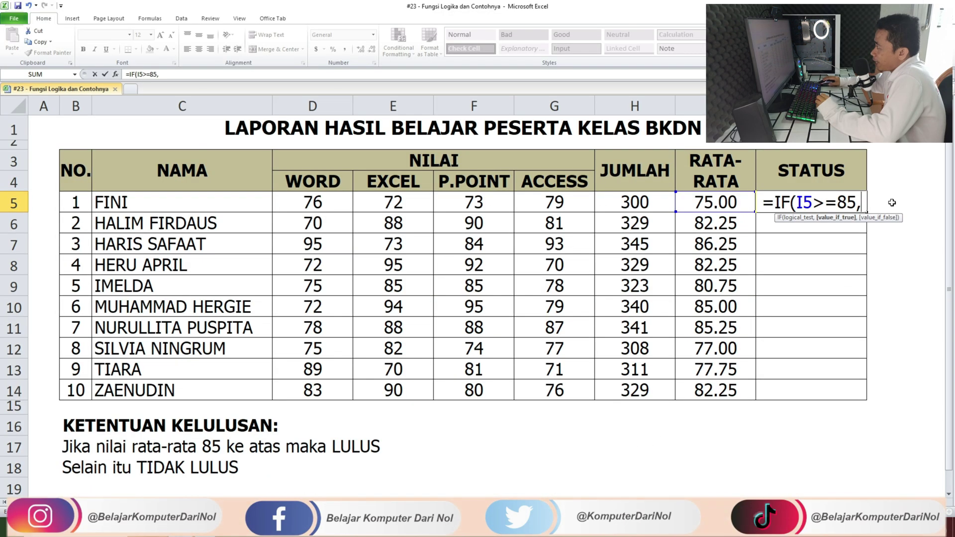
{"action": "type", "text": "\"LULUS\""}
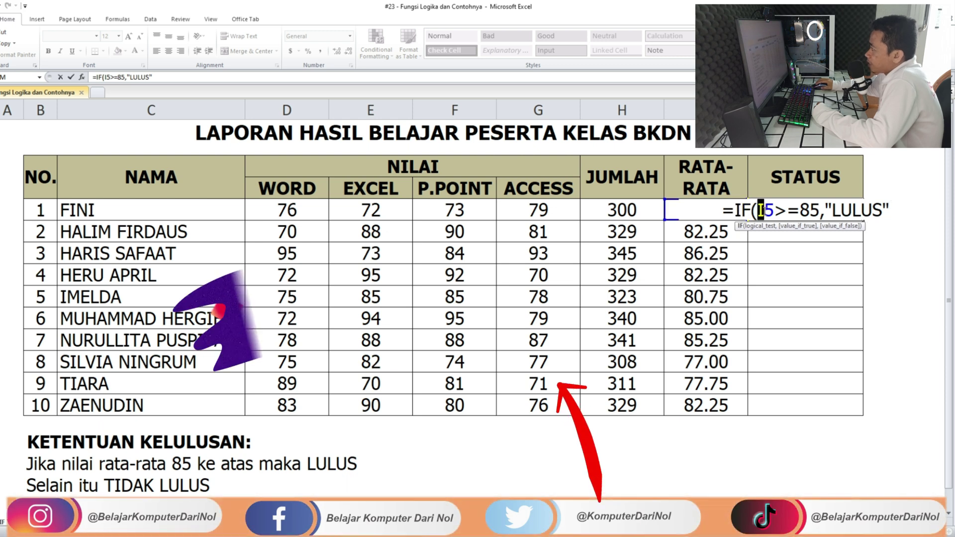
Complete the formula with "TIDAK LULUS" and fill it down the STATUS column.
{"action": "left_click_drag", "start_coordinate": [774, 210], "coordinate": [787, 211]}
{"action": "left_click", "coordinate": [799, 211]}
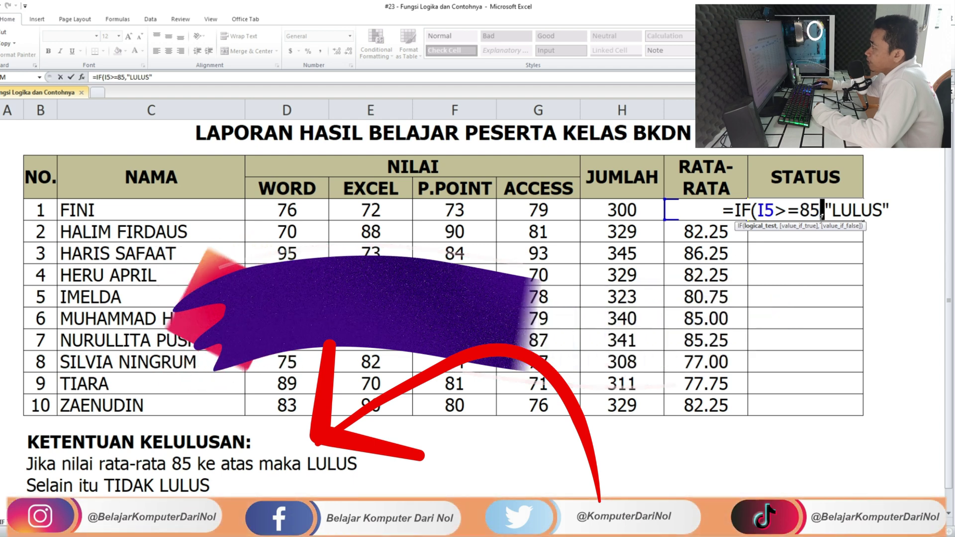
{"action": "left_click_drag", "start_coordinate": [825, 211], "coordinate": [890, 210]}
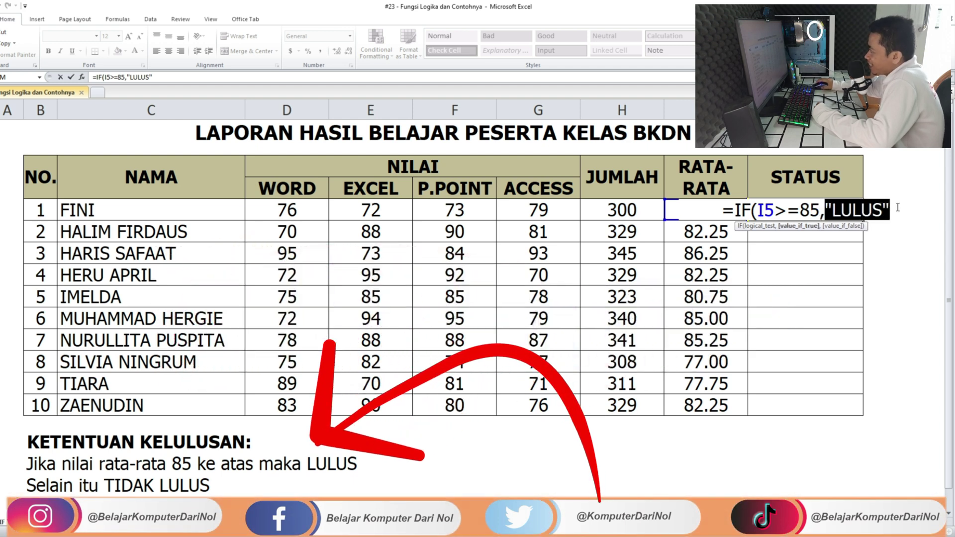
{"action": "left_click", "coordinate": [898, 207]}
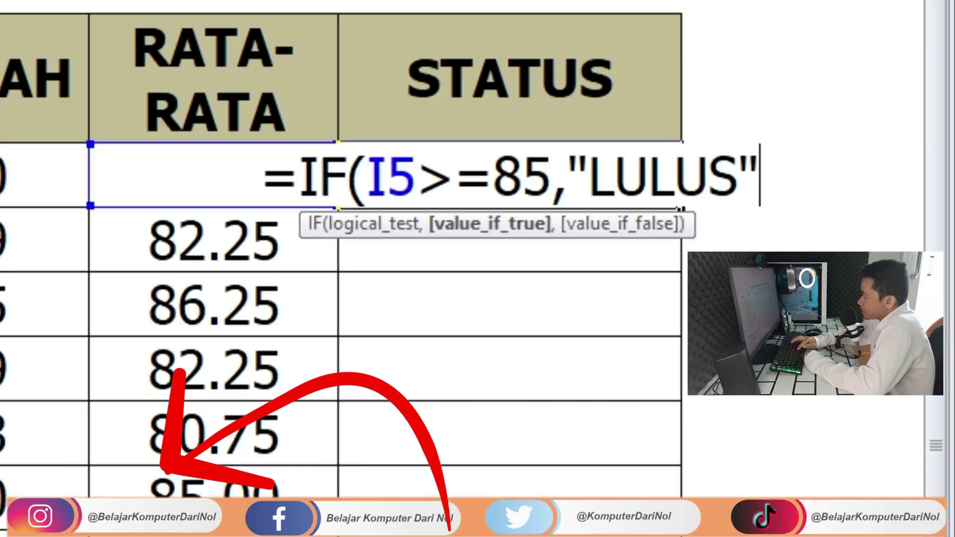
{"action": "type", "text": ",\"TIDAK LULUS\""}
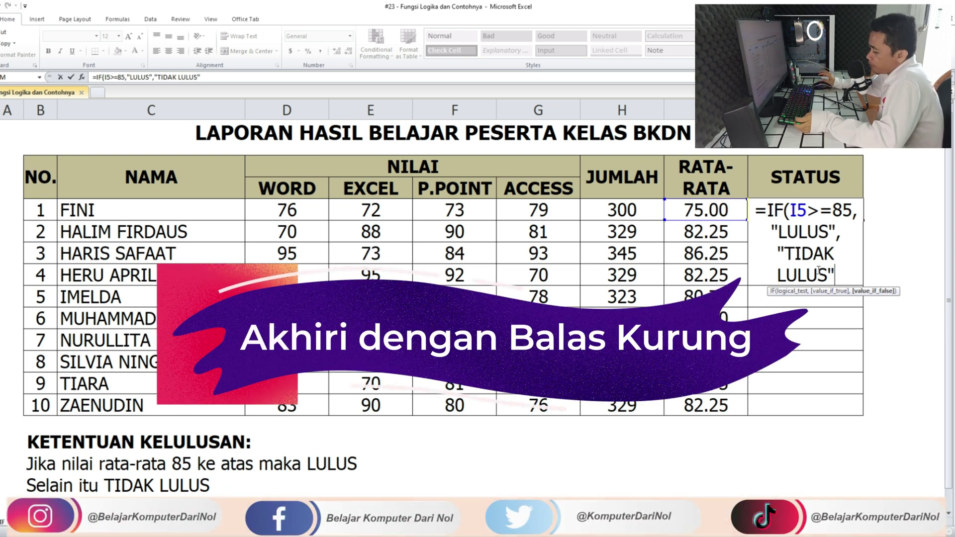
{"action": "type", "text": ")"}
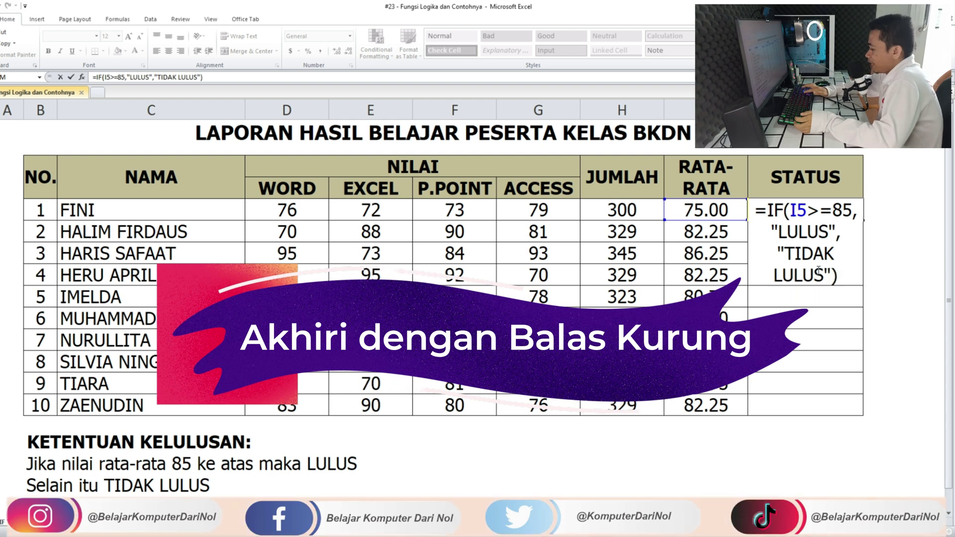
{"action": "key", "text": "Return"}
{"action": "left_click", "coordinate": [830, 210]}
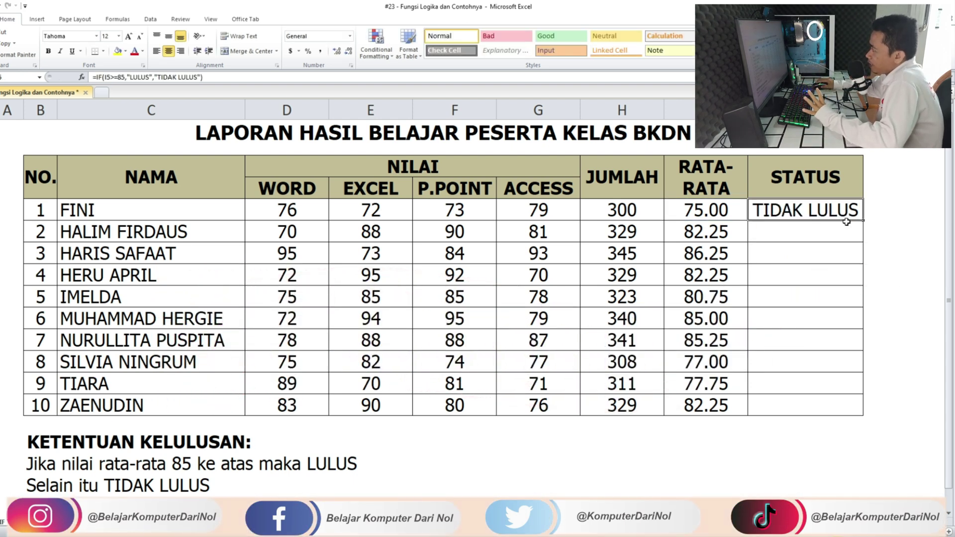
{"action": "double_click", "coordinate": [864, 220]}
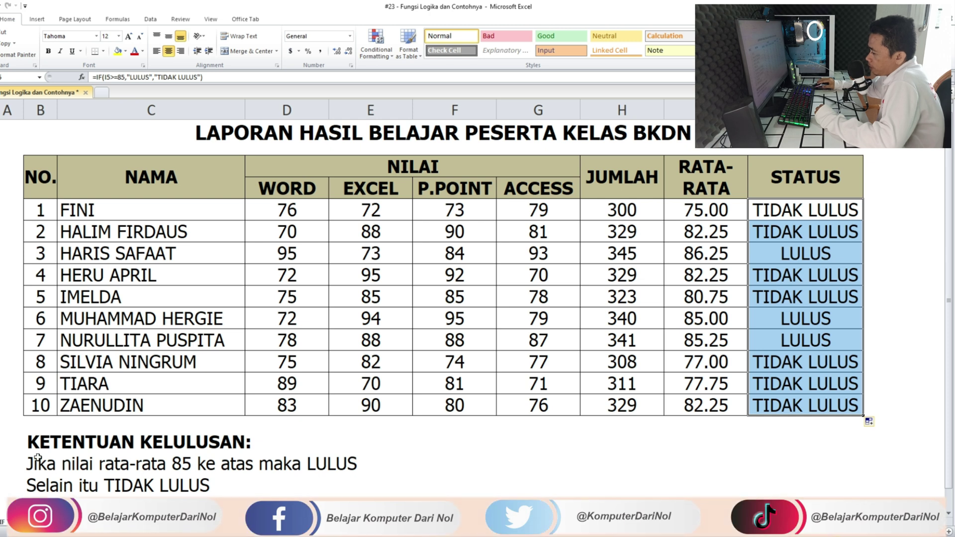
Compare averages of 75.00, 86.25, 85.00 and 85.25 with their STATUS results.
{"action": "left_click_drag", "start_coordinate": [30, 452], "coordinate": [29, 487]}
{"action": "left_click", "coordinate": [699, 215]}
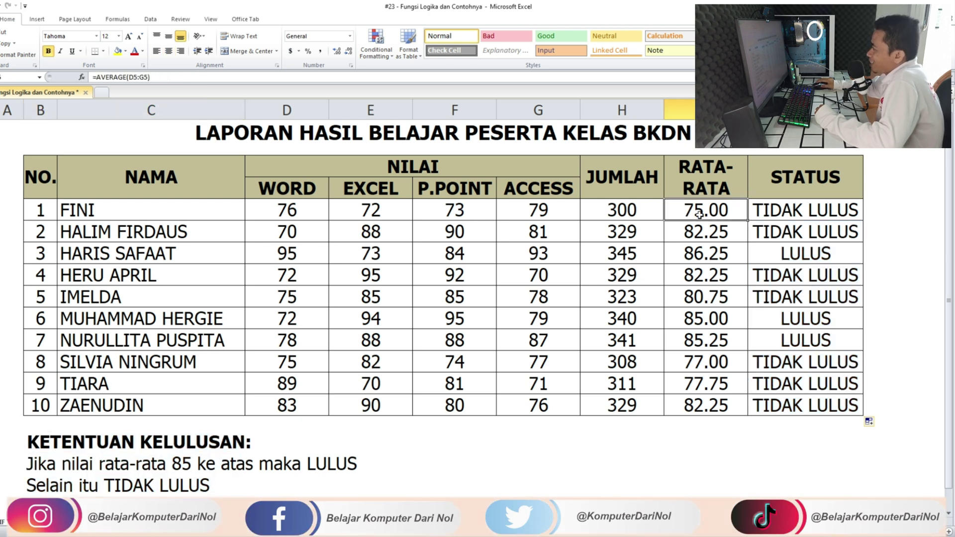
{"action": "left_click", "coordinate": [805, 213]}
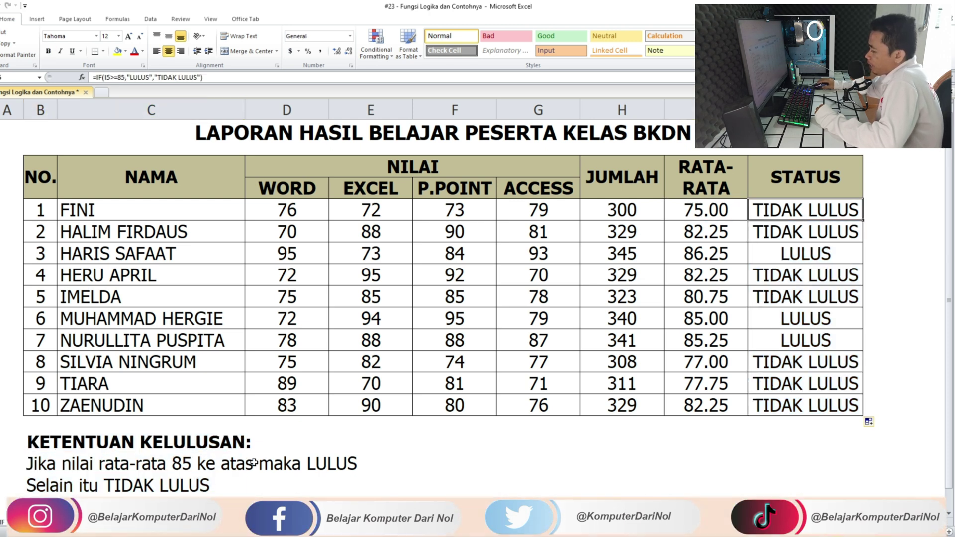
{"action": "left_click", "coordinate": [708, 251]}
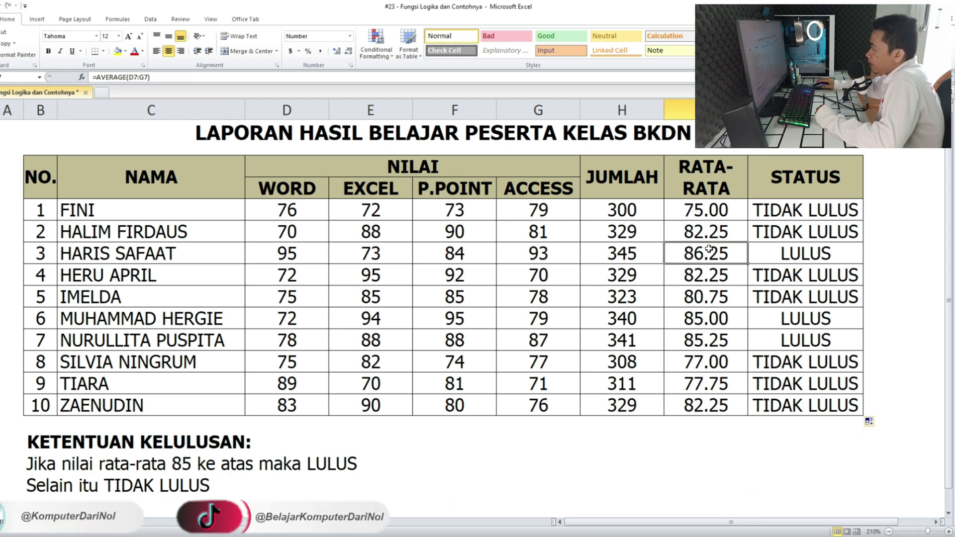
{"action": "left_click", "coordinate": [709, 318]}
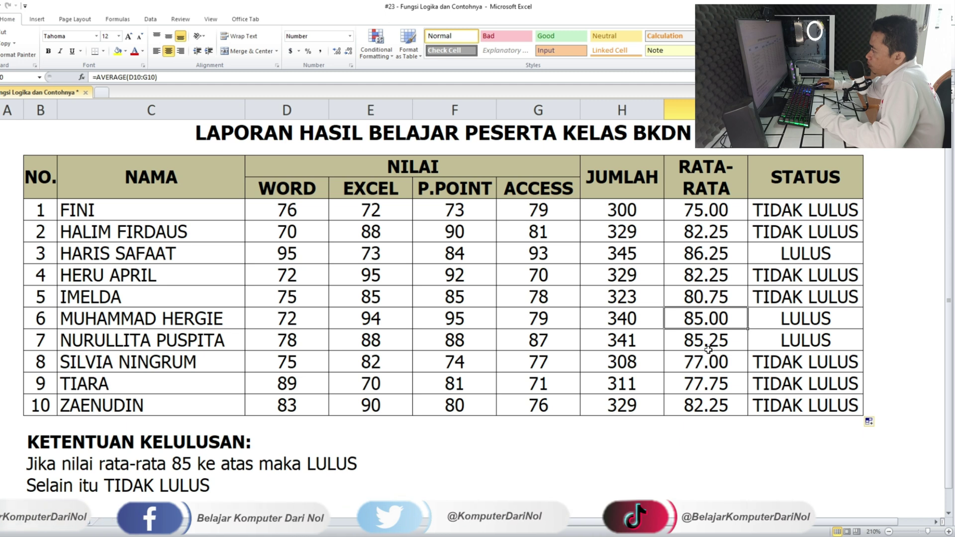
{"action": "left_click", "coordinate": [708, 348]}
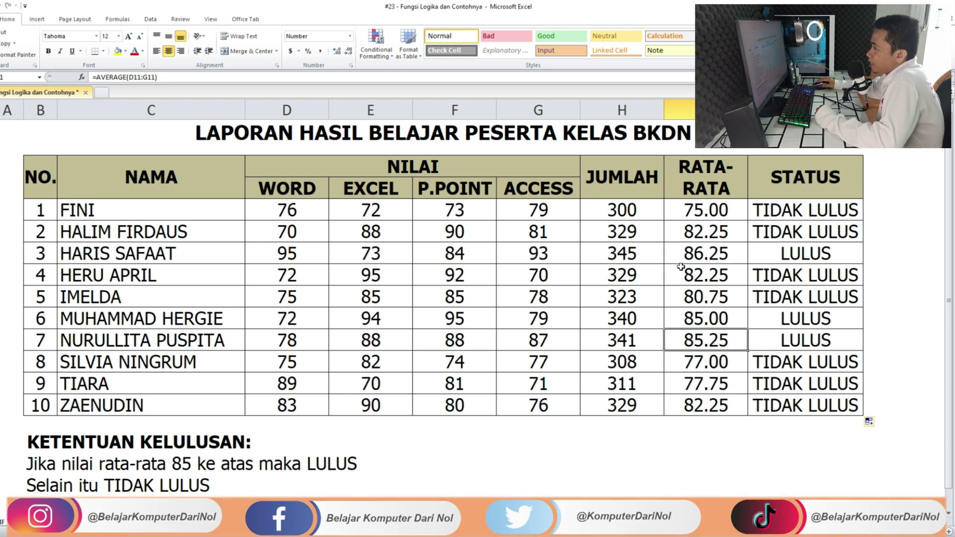
Change the I9 average from 80.75 to 86 so J9 switches to LULUS.
{"action": "left_click", "coordinate": [697, 294]}
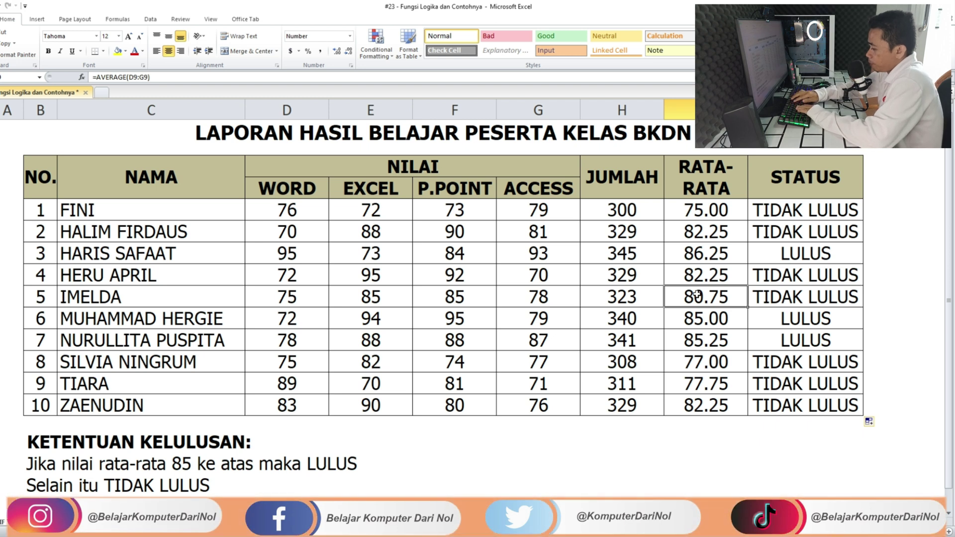
{"action": "type", "text": "86"}
{"action": "key", "text": "Return"}
{"action": "left_click", "coordinate": [783, 297]}
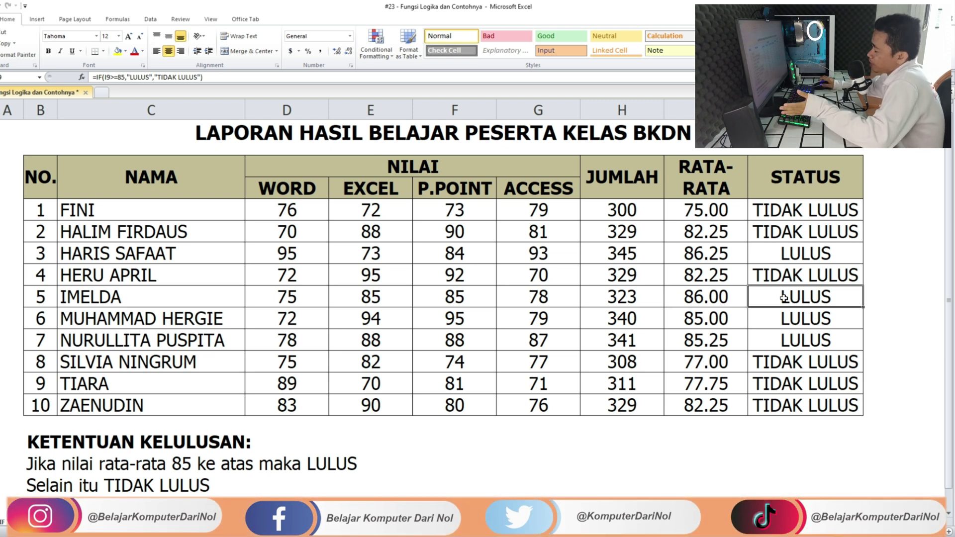
{"action": "left_click", "coordinate": [718, 300]}
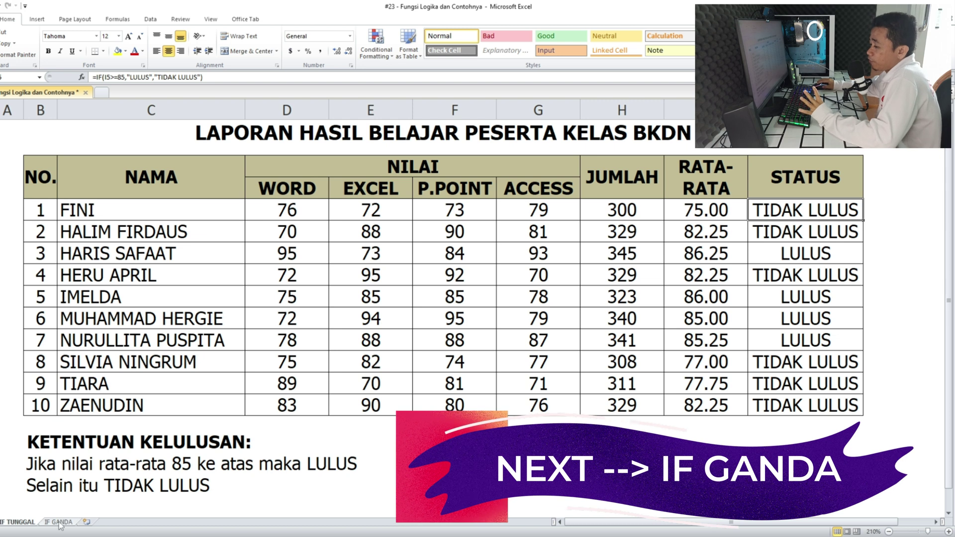
Go to the IF GANDA sheet with the LAPORAN PREDIKAT table.
{"action": "left_click", "coordinate": [60, 522]}
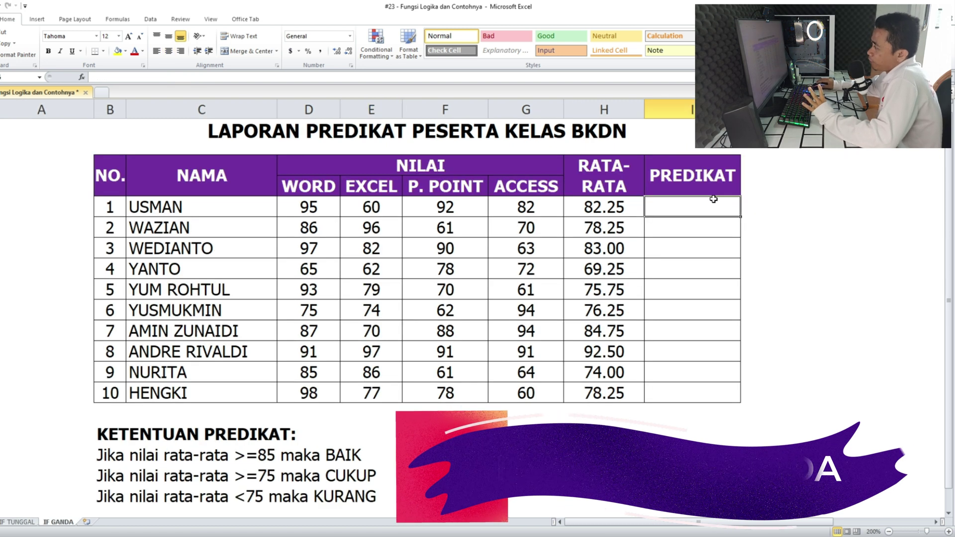